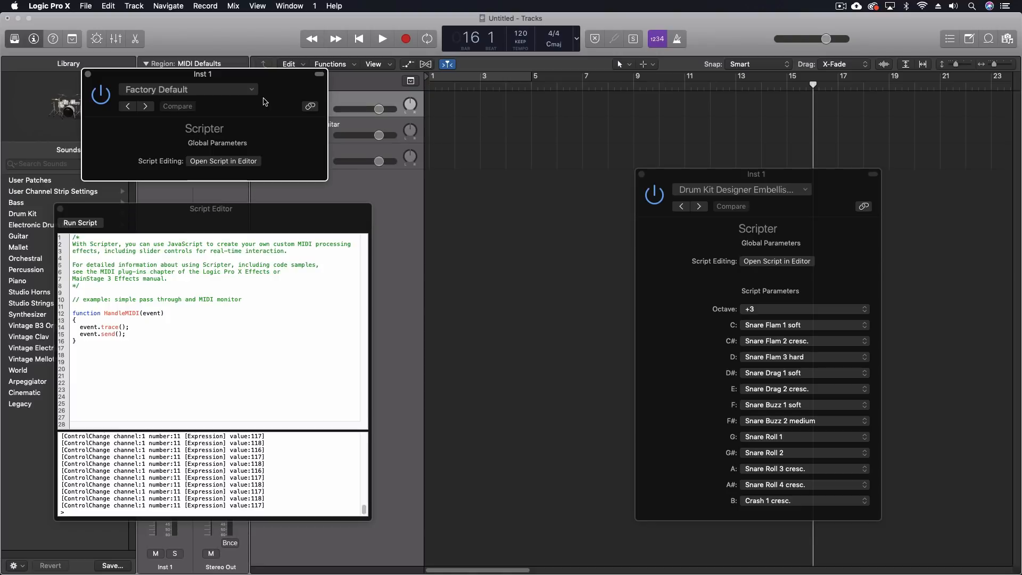
Step: Close the Factory Default Scripter and Script Editor windows and remove the second Scripter plug-in from the Inst 1 channel strip
{"action": "left_click", "coordinate": [88, 74]}
{"action": "left_click", "coordinate": [61, 208]}
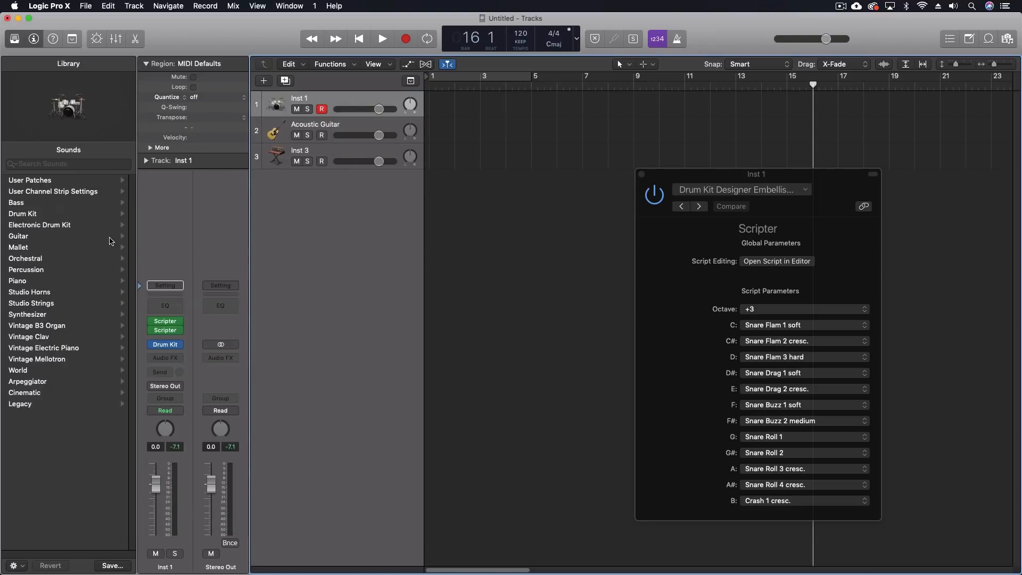
{"action": "left_click", "coordinate": [180, 330]}
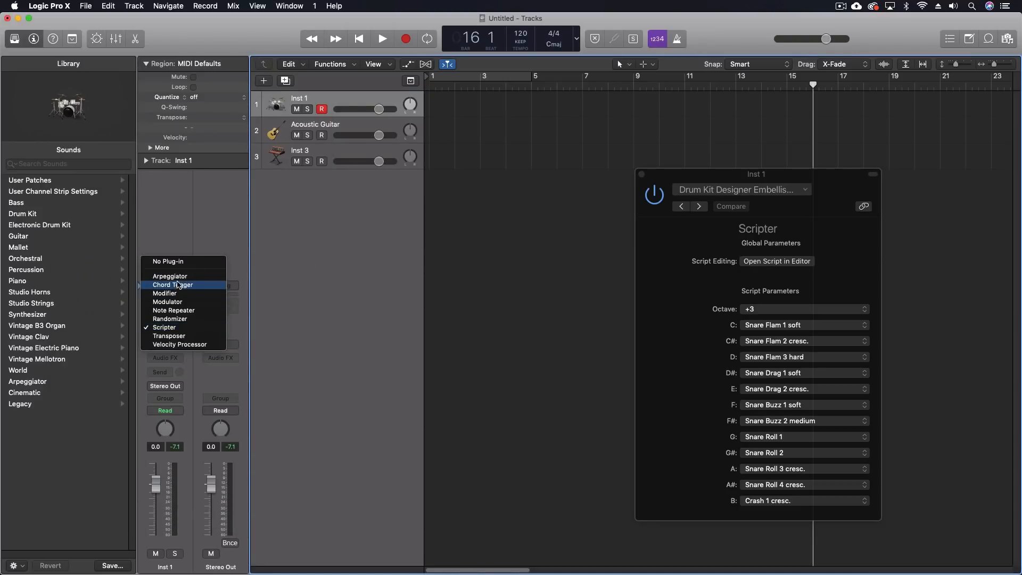
{"action": "left_click", "coordinate": [180, 262]}
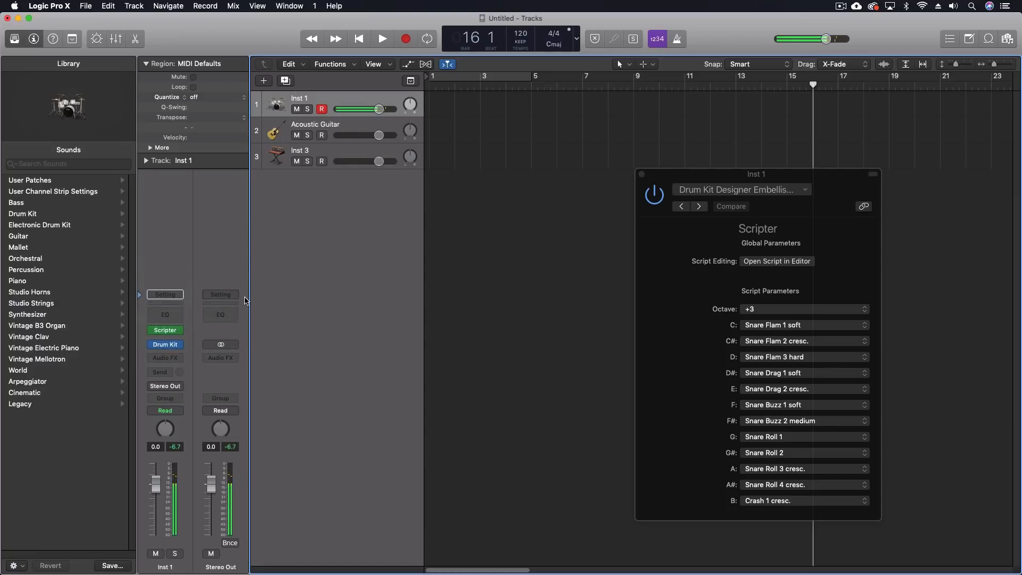
Step: Look through the Scripter presets and the embellishments offered for the C note in the Inst 1 Scripter
{"action": "left_click", "coordinate": [168, 331]}
{"action": "left_click", "coordinate": [168, 330]}
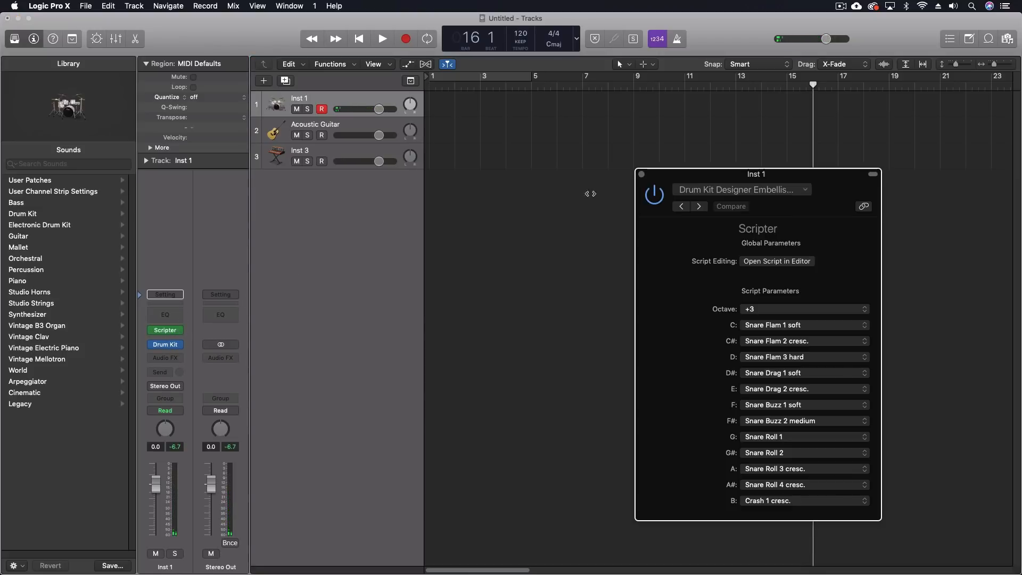
{"action": "left_click", "coordinate": [729, 194]}
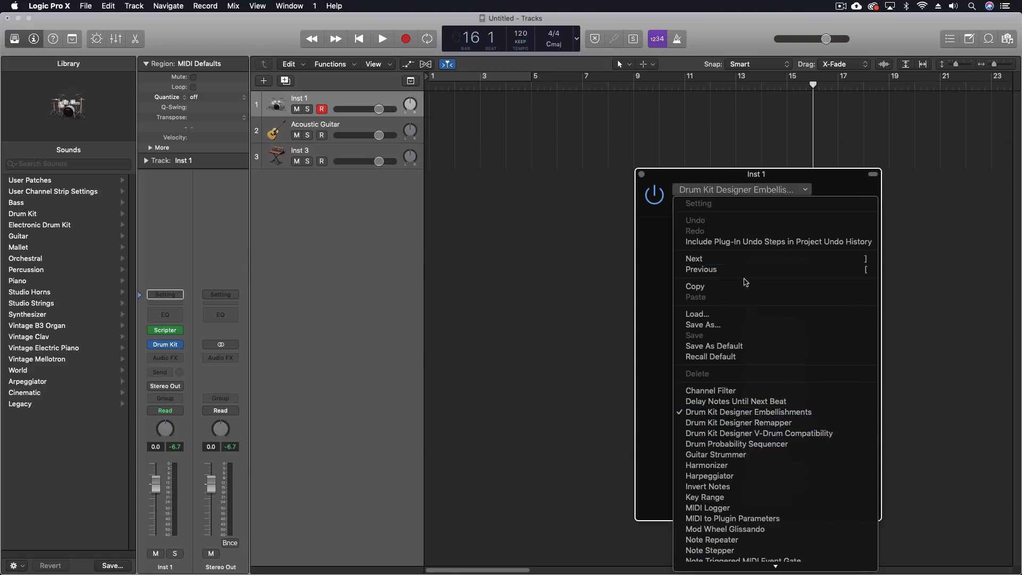
{"action": "left_click", "coordinate": [704, 174]}
{"action": "left_click_drag", "start_coordinate": [704, 174], "coordinate": [524, 113]}
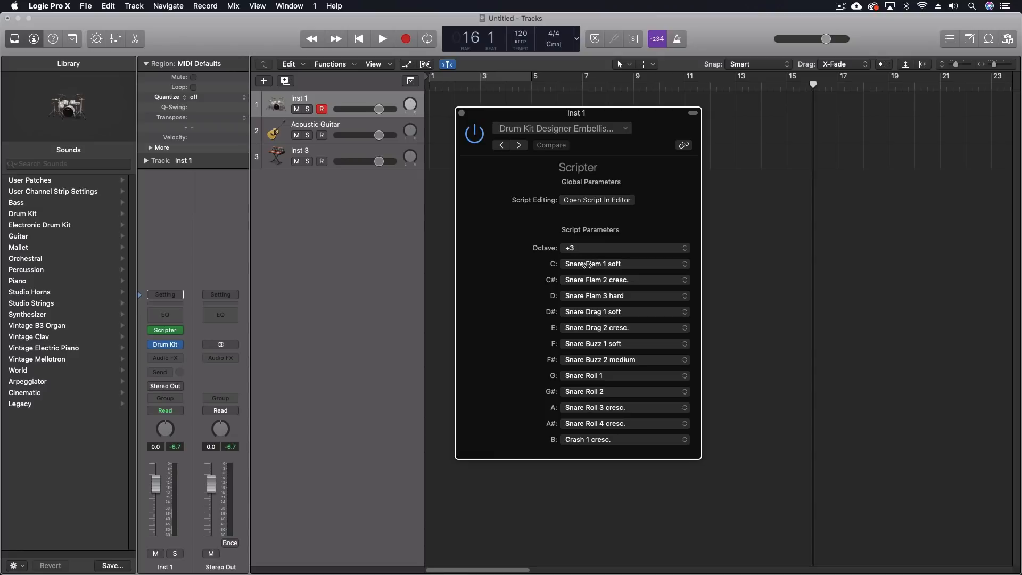
{"action": "left_click", "coordinate": [603, 263]}
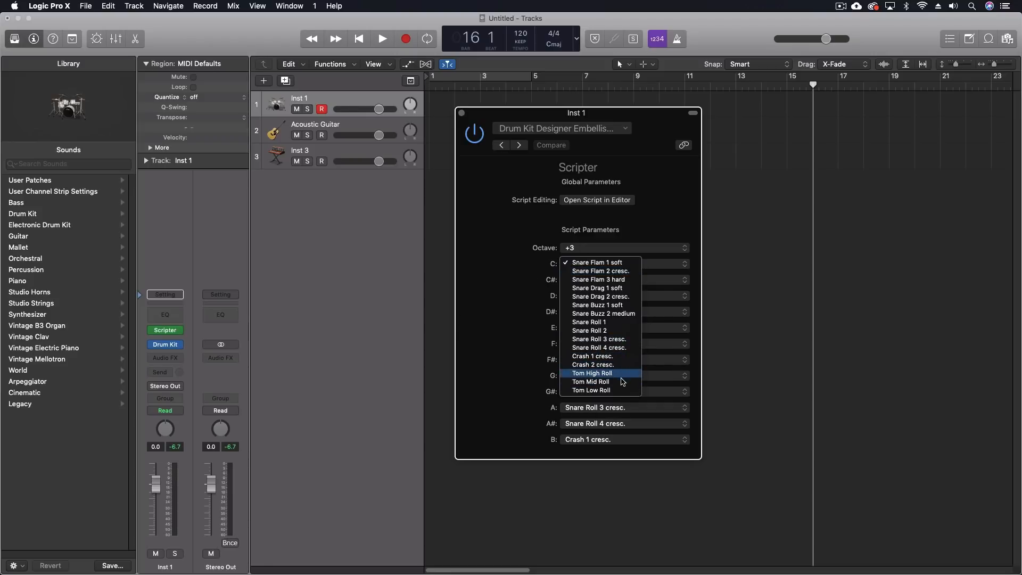
{"action": "left_click", "coordinate": [484, 284]}
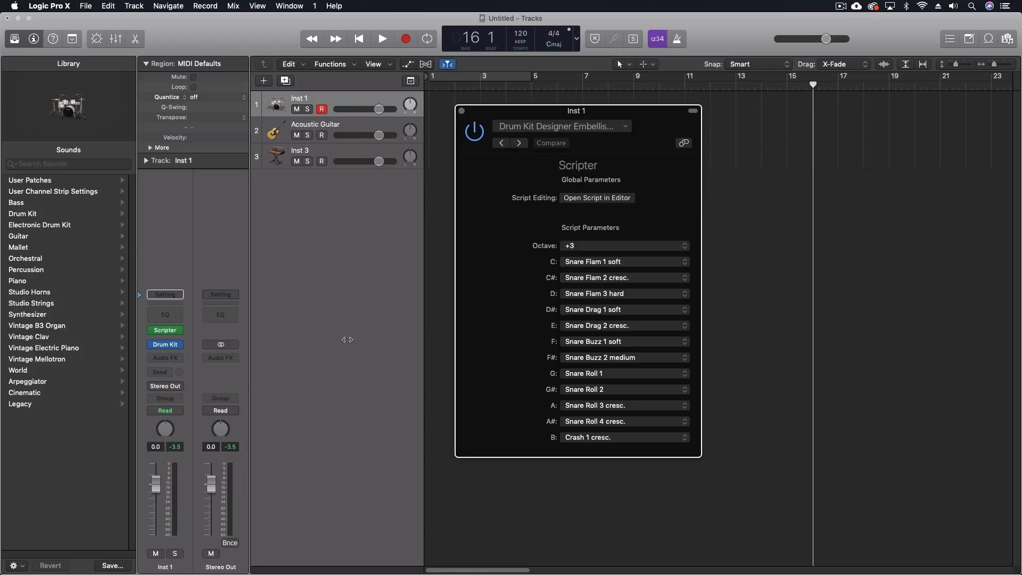
Step: Assign Tom Mid Roll to the C note in the Drum Kit Designer Embellishments script and close the Scripter window
{"action": "mouse_move", "coordinate": [167, 348]}
{"action": "left_click", "coordinate": [575, 260]}
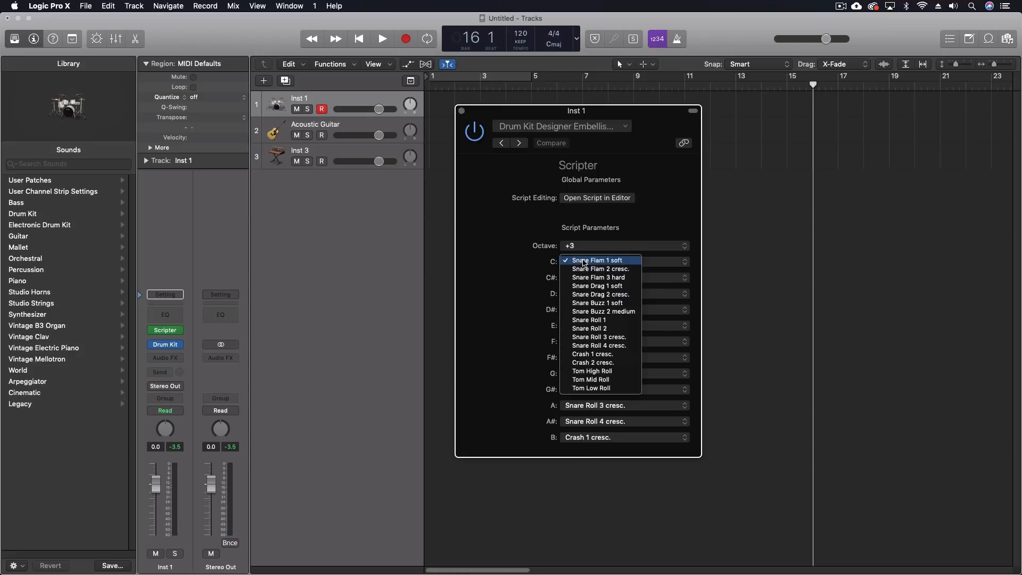
{"action": "left_click", "coordinate": [617, 383]}
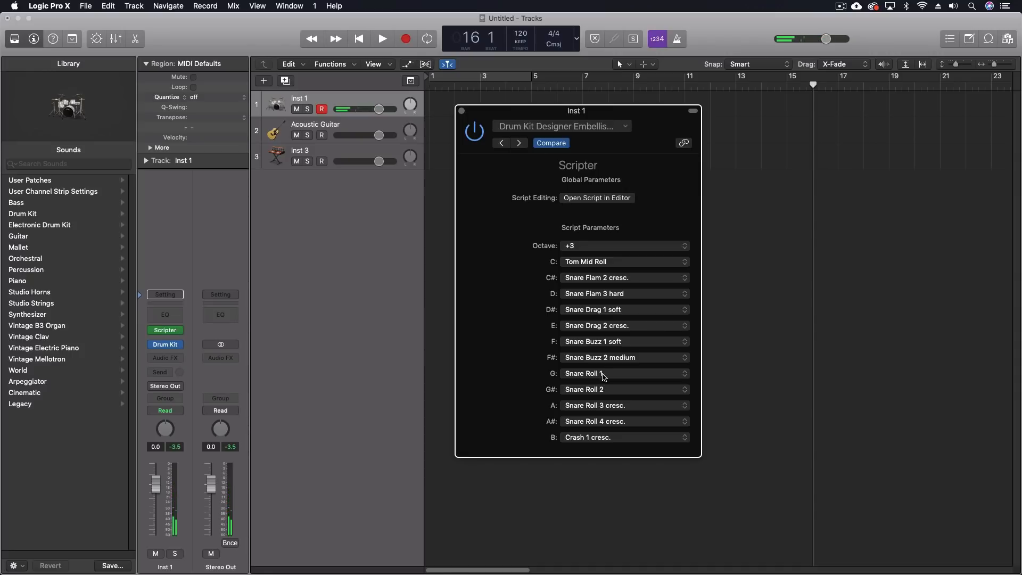
{"action": "left_click", "coordinate": [462, 111]}
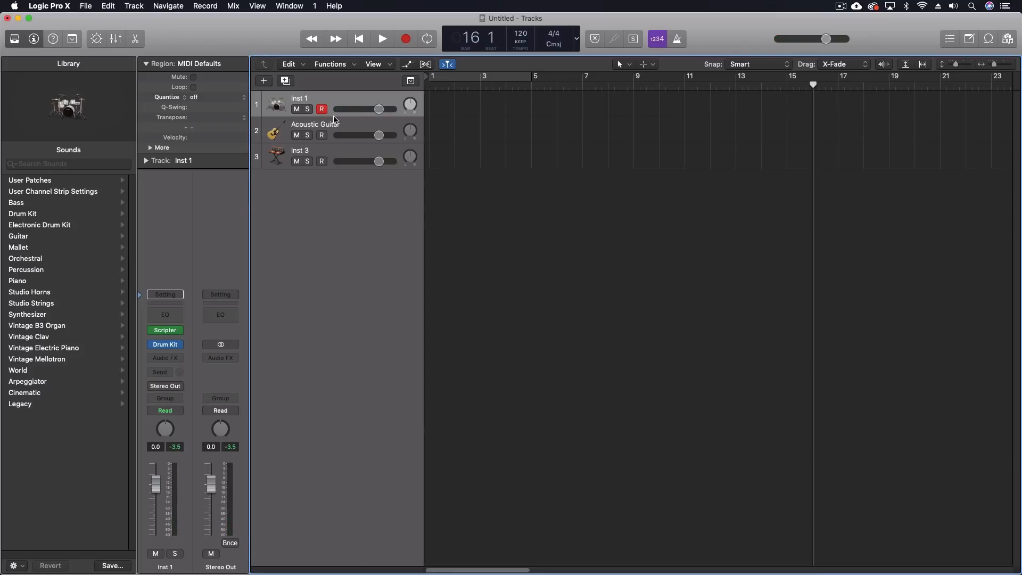
Step: Open the Scripter on the Acoustic Guitar track and place its window over the empty arrange area
{"action": "left_click", "coordinate": [328, 127]}
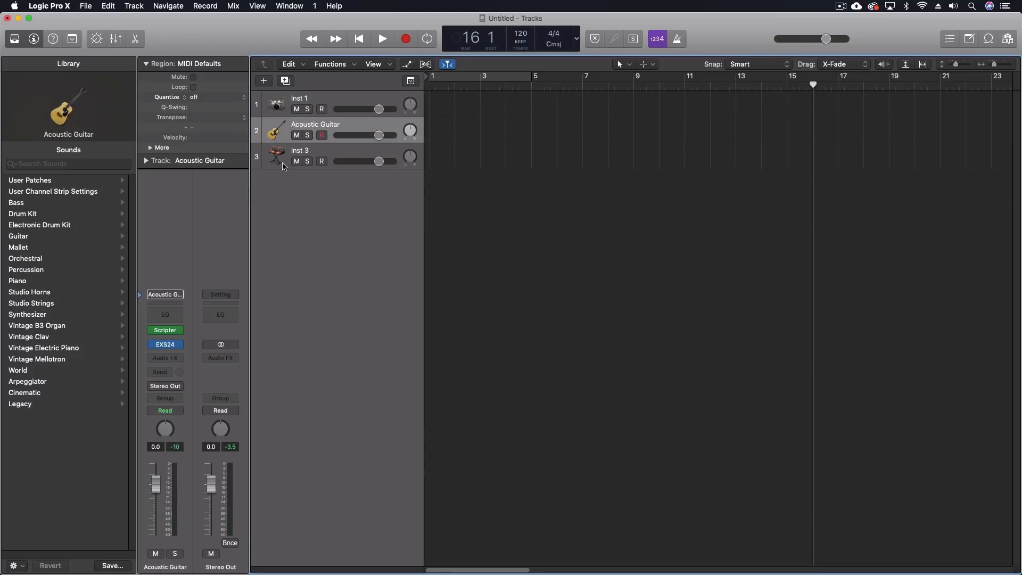
{"action": "left_click", "coordinate": [169, 334]}
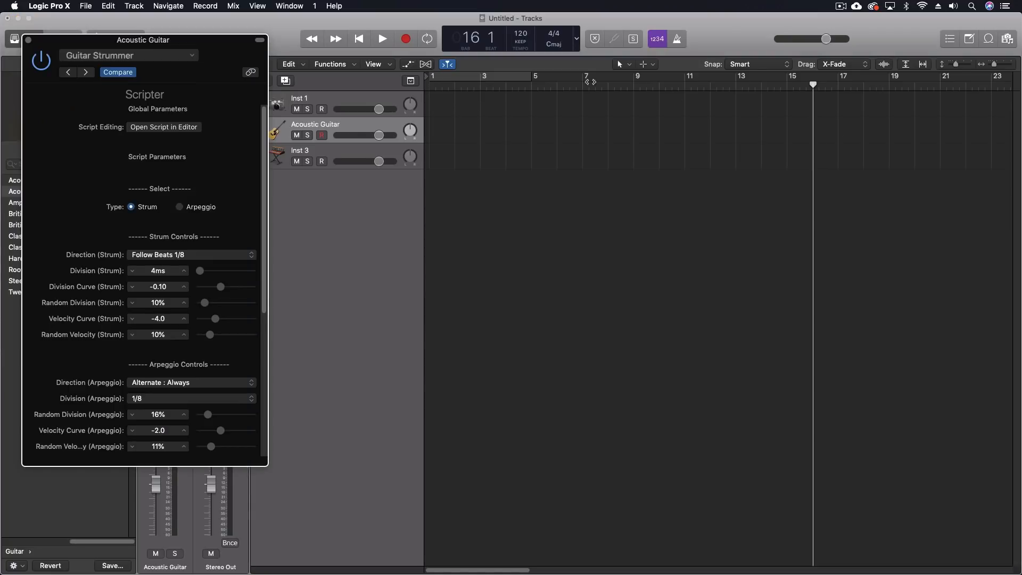
{"action": "left_click_drag", "start_coordinate": [235, 42], "coordinate": [715, 102]}
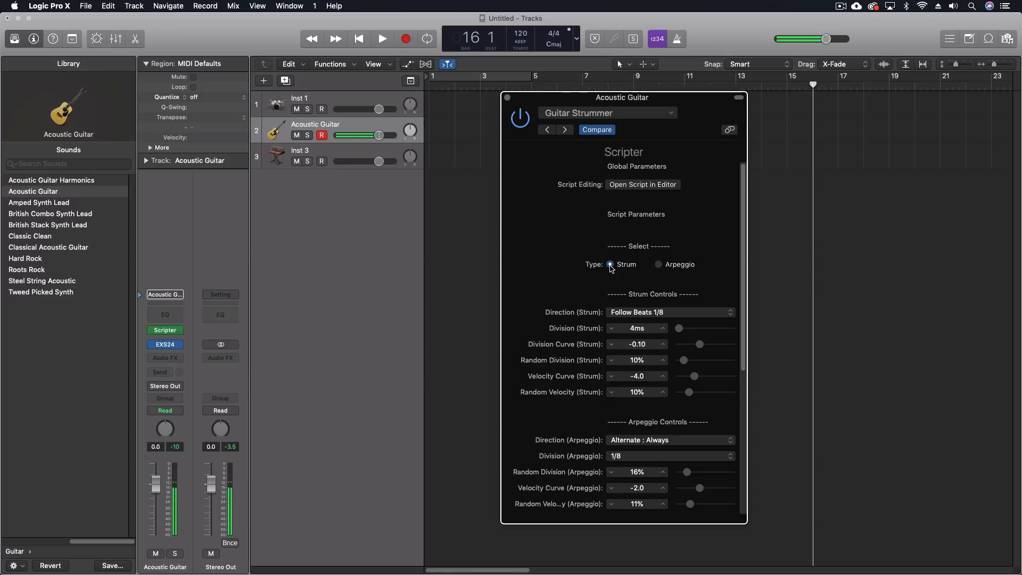
Step: Compare the Arpeggio type with Strum and review the Guitar Strummer's strum, arpeggio and chord assignment parameters
{"action": "left_click", "coordinate": [659, 265]}
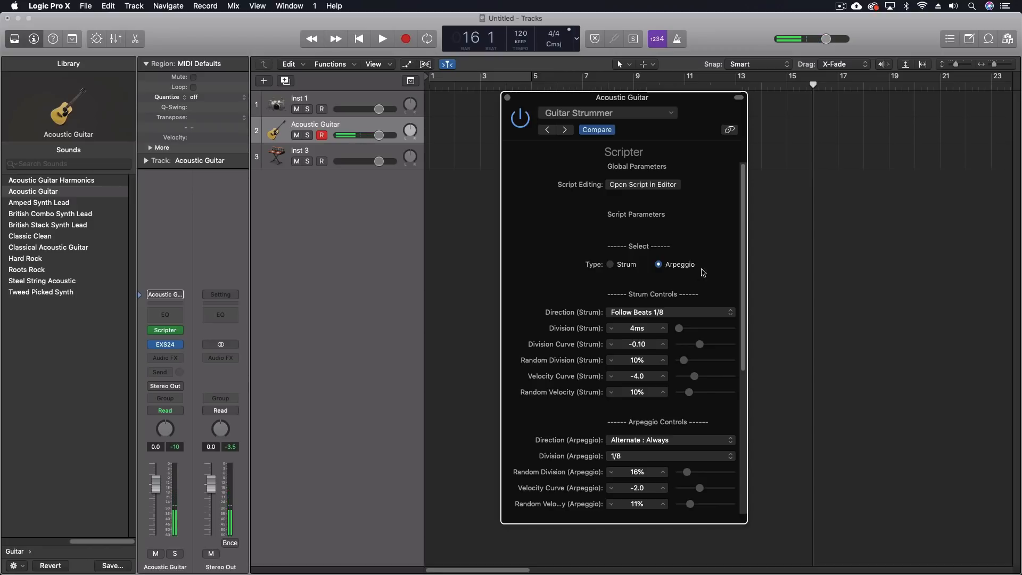
{"action": "left_click", "coordinate": [610, 264]}
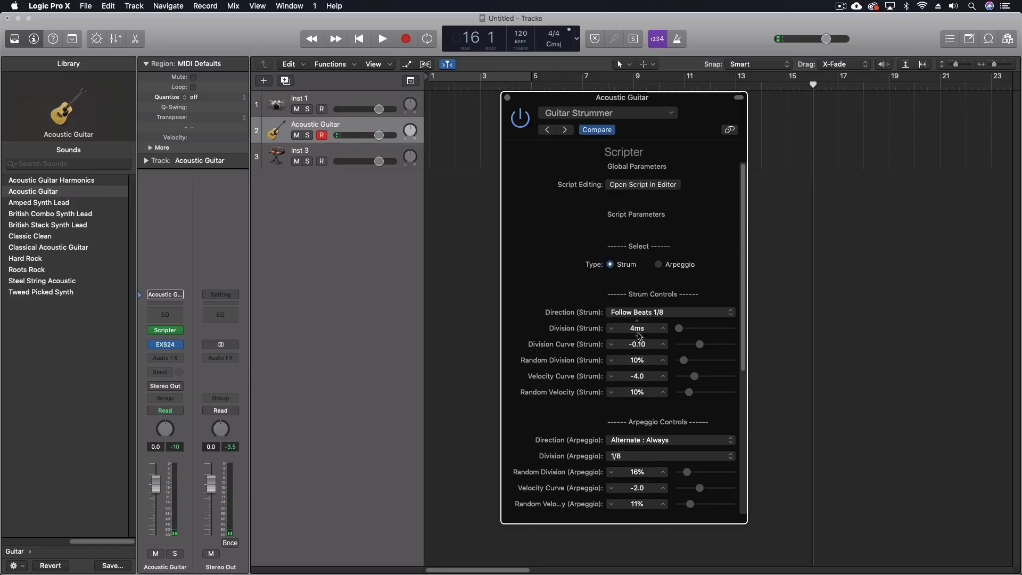
{"action": "left_click_drag", "start_coordinate": [744, 323], "coordinate": [734, 385]}
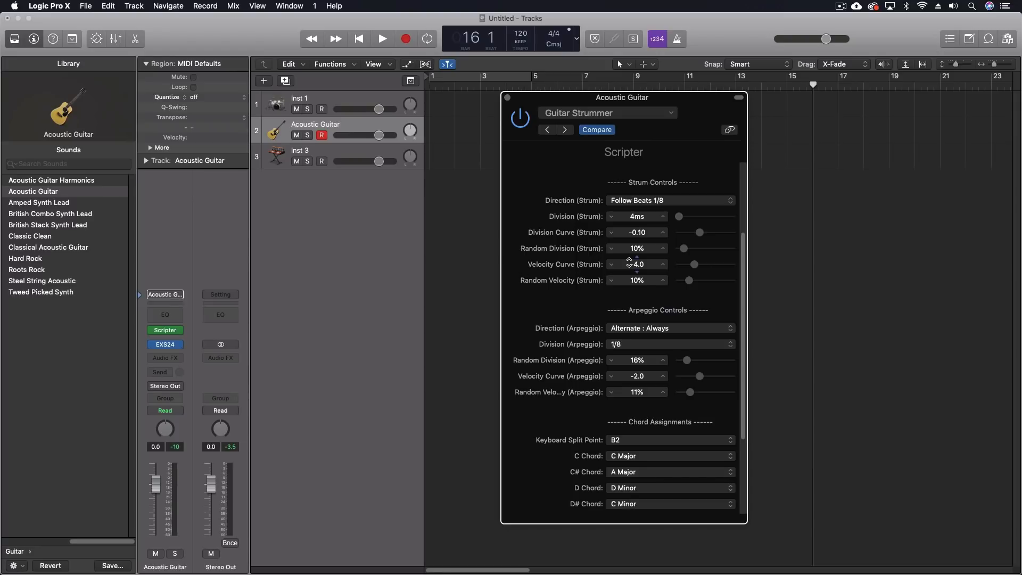
{"action": "scroll", "coordinate": [744, 290], "scroll_direction": "down", "scroll_amount": 5}
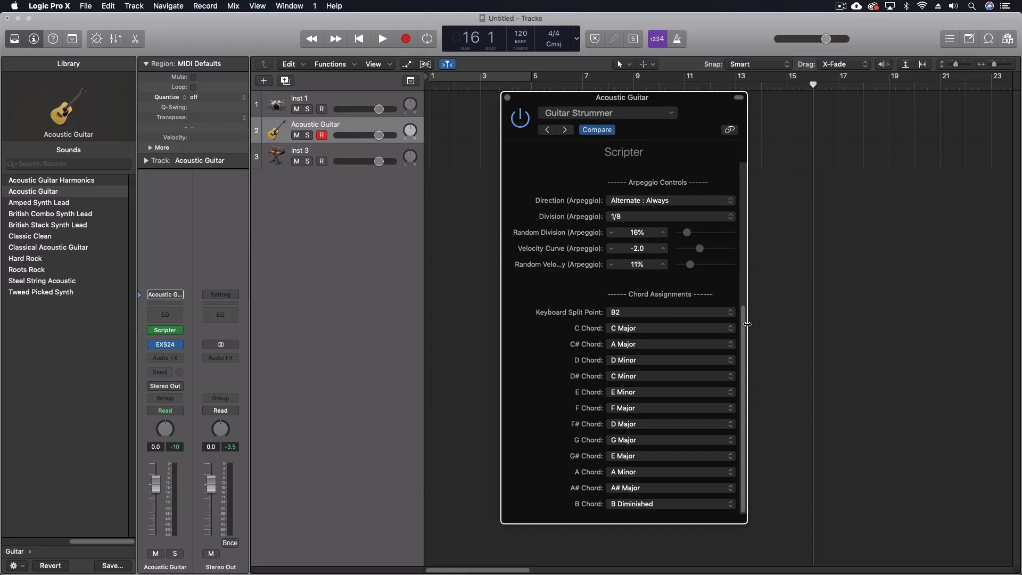
{"action": "left_click_drag", "start_coordinate": [744, 333], "coordinate": [744, 192]}
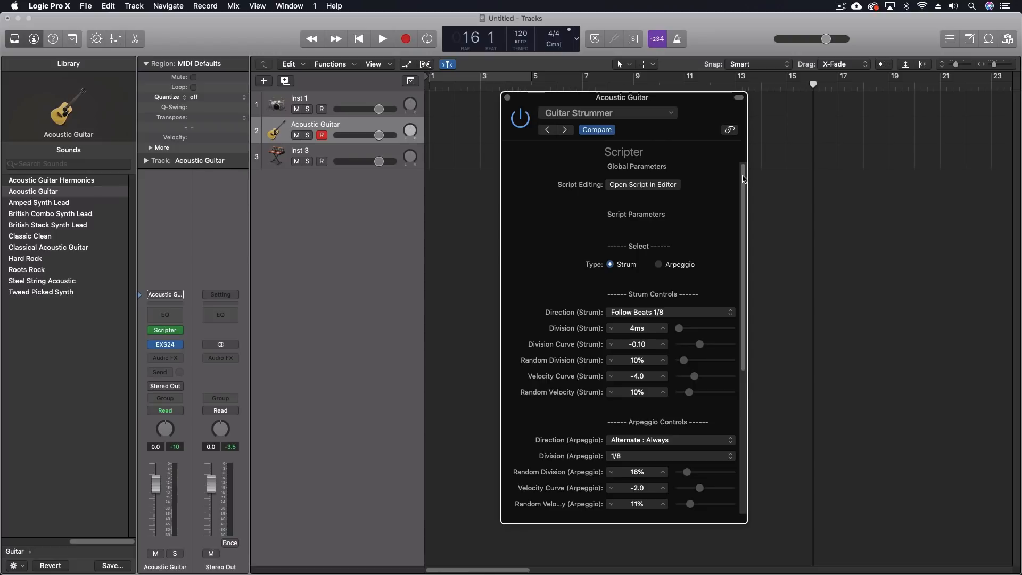
Step: Review the Guitar Strummer script code in the Script Editor, then close the editor and the Scripter window
{"action": "left_click", "coordinate": [623, 187]}
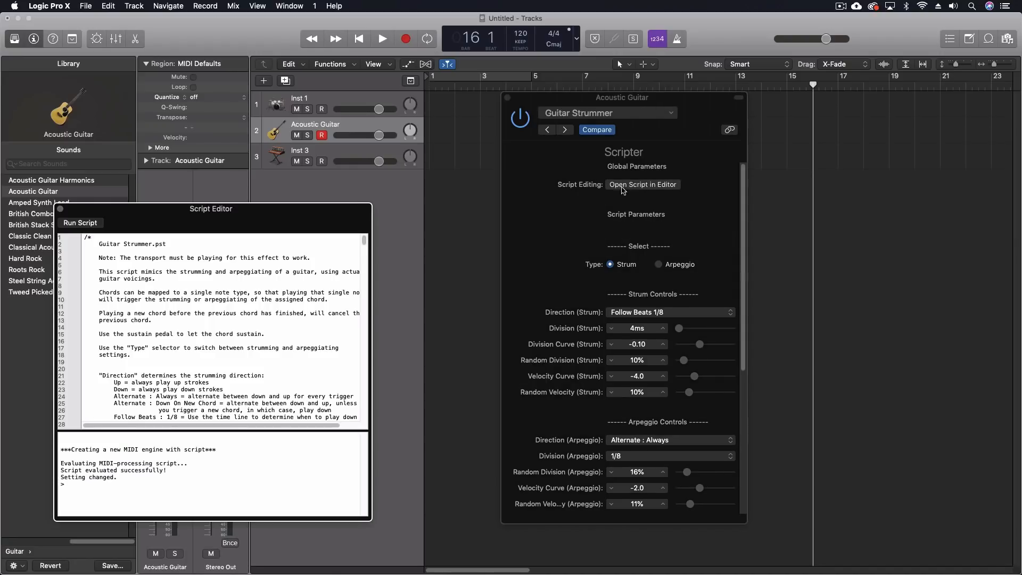
{"action": "left_click_drag", "start_coordinate": [253, 217], "coordinate": [325, 160]}
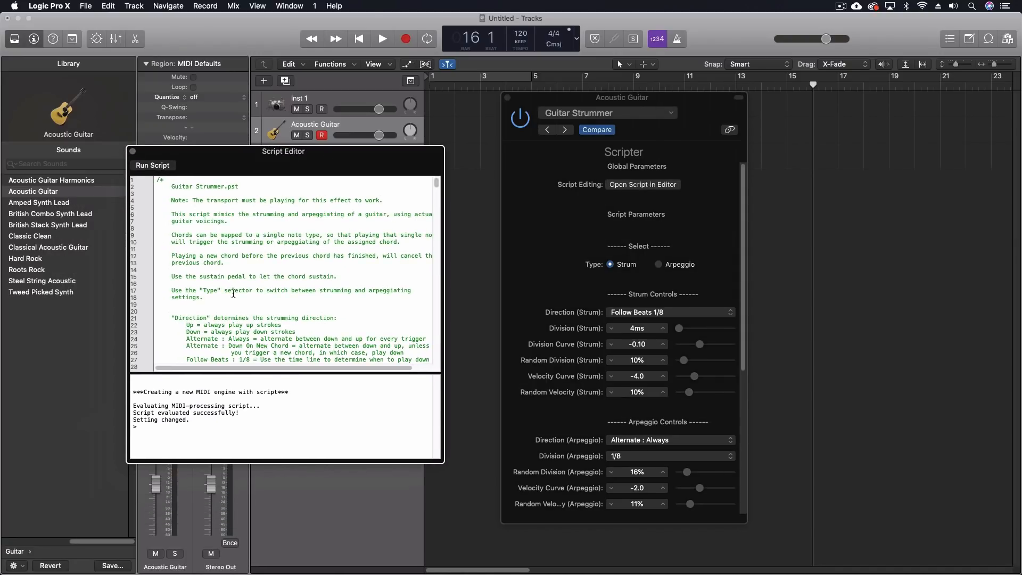
{"action": "scroll", "coordinate": [259, 254], "scroll_direction": "down", "scroll_amount": 20}
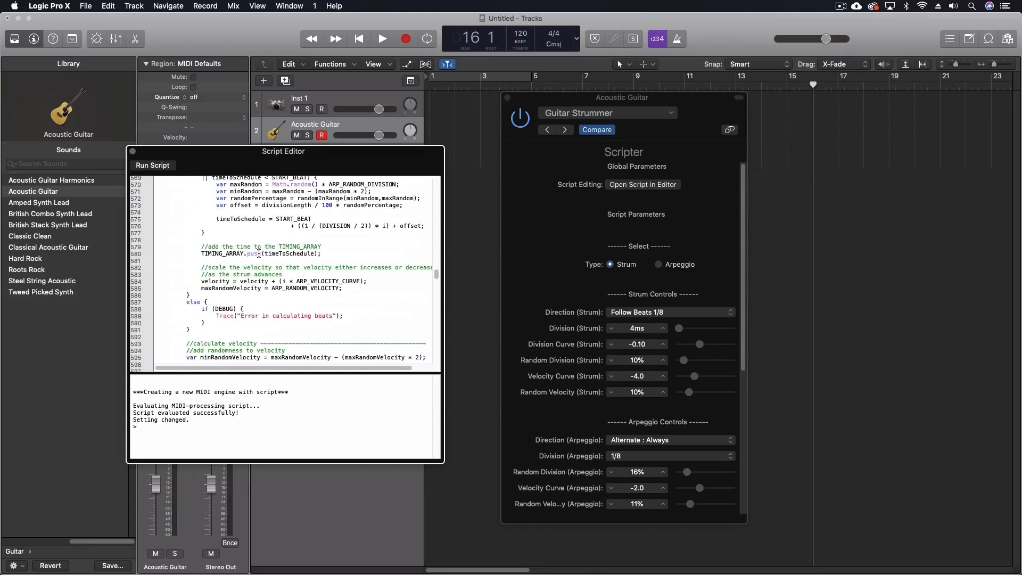
{"action": "scroll", "coordinate": [259, 253], "scroll_direction": "down", "scroll_amount": 12}
{"action": "scroll", "coordinate": [439, 322], "scroll_direction": "down", "scroll_amount": 2}
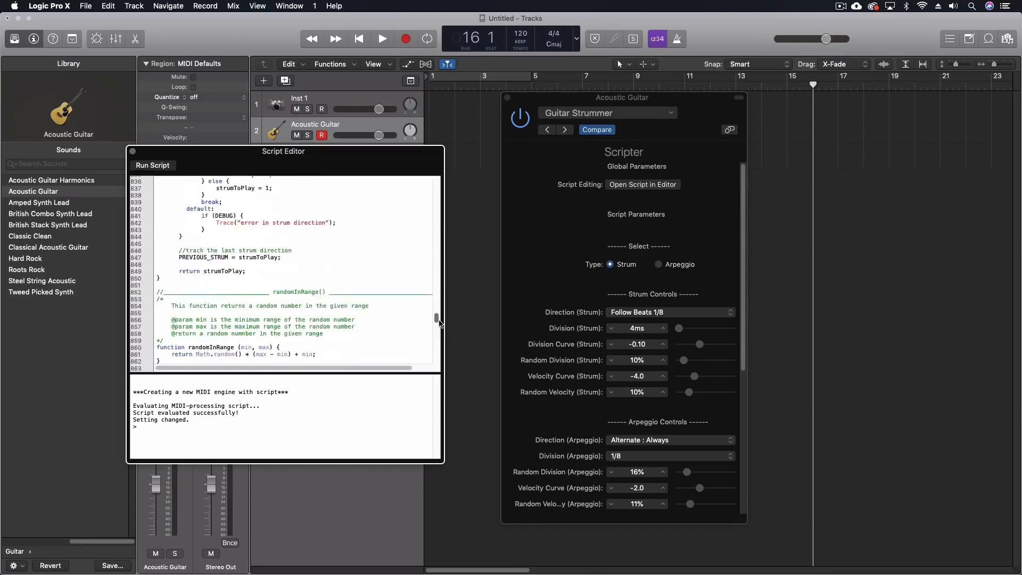
{"action": "left_click_drag", "start_coordinate": [439, 322], "coordinate": [441, 173]}
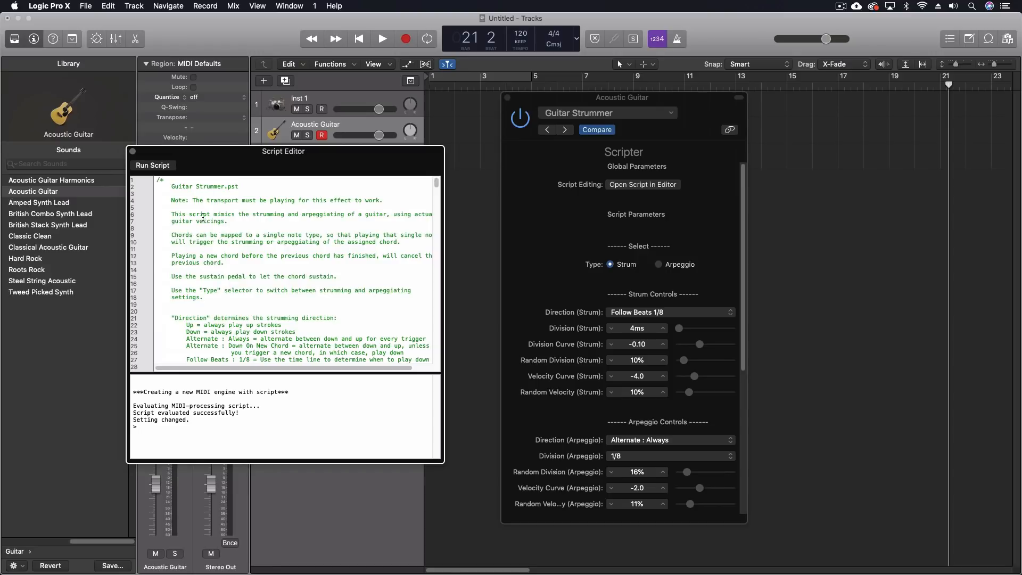
{"action": "left_click", "coordinate": [133, 151]}
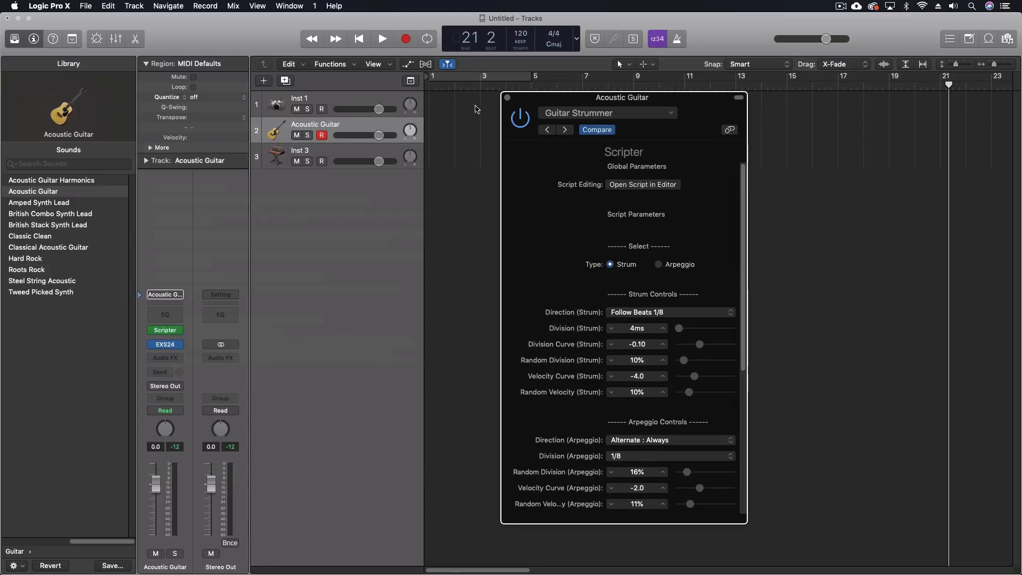
{"action": "left_click", "coordinate": [508, 97]}
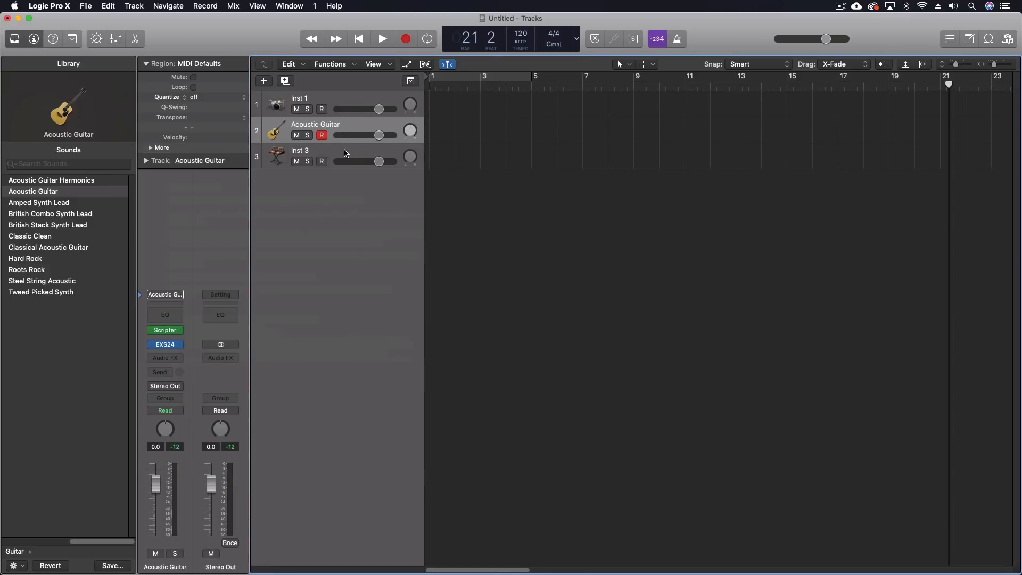
Step: Open the Scripter on the Inst 3 track and set Group 2 of Stutter v2 to Stutter 7 and Repeats 3
{"action": "left_click", "coordinate": [345, 153]}
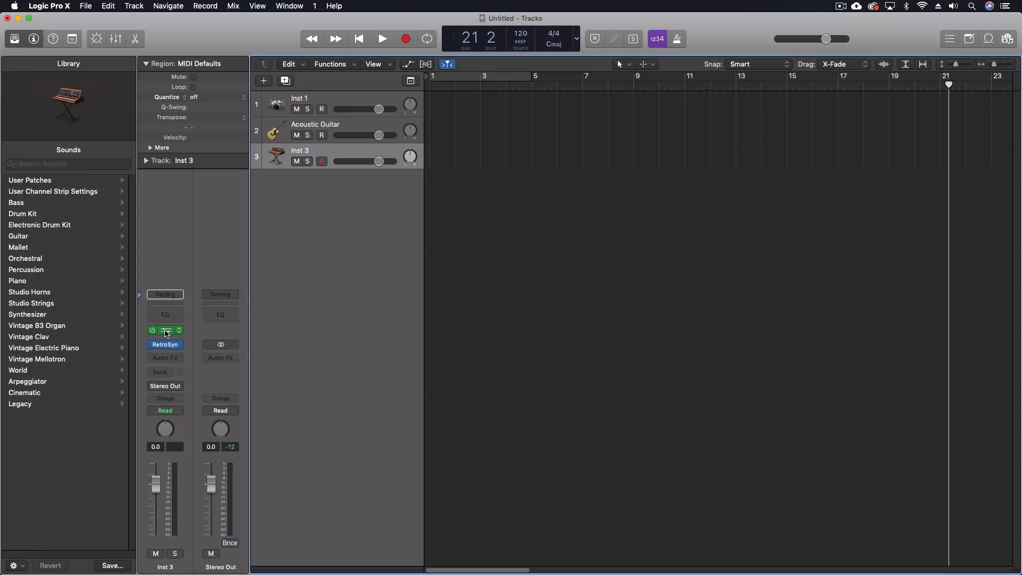
{"action": "left_click", "coordinate": [167, 331]}
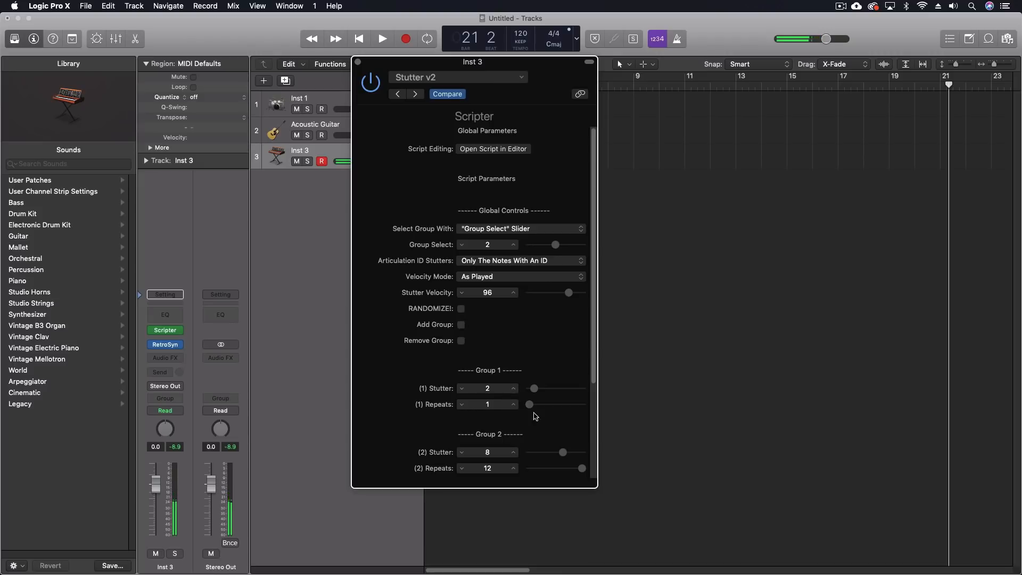
{"action": "scroll", "coordinate": [584, 422], "scroll_direction": "down", "scroll_amount": 5}
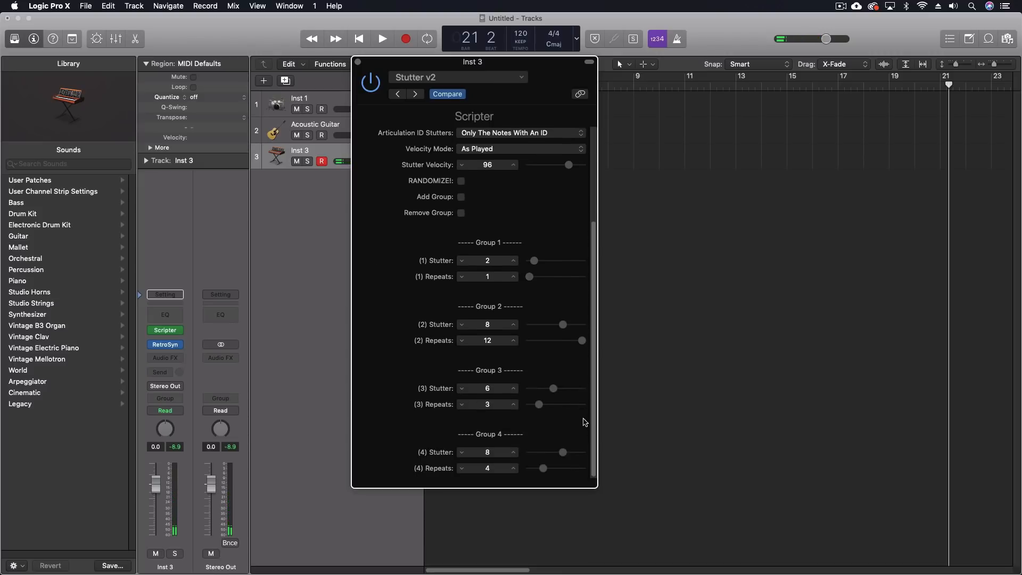
{"action": "scroll", "coordinate": [585, 402], "scroll_direction": "up", "scroll_amount": 4}
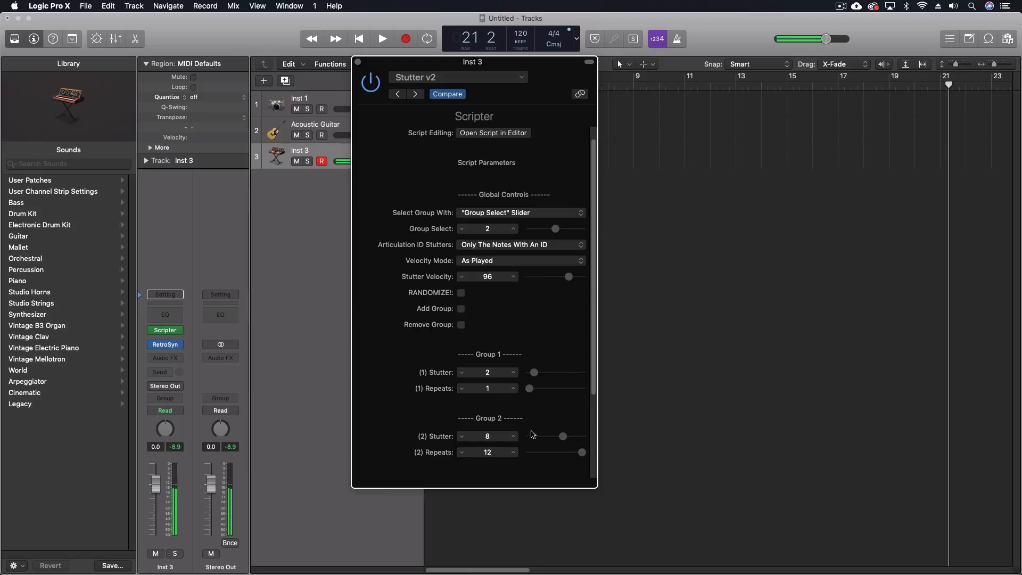
{"action": "left_click_drag", "start_coordinate": [560, 438], "coordinate": [539, 457]}
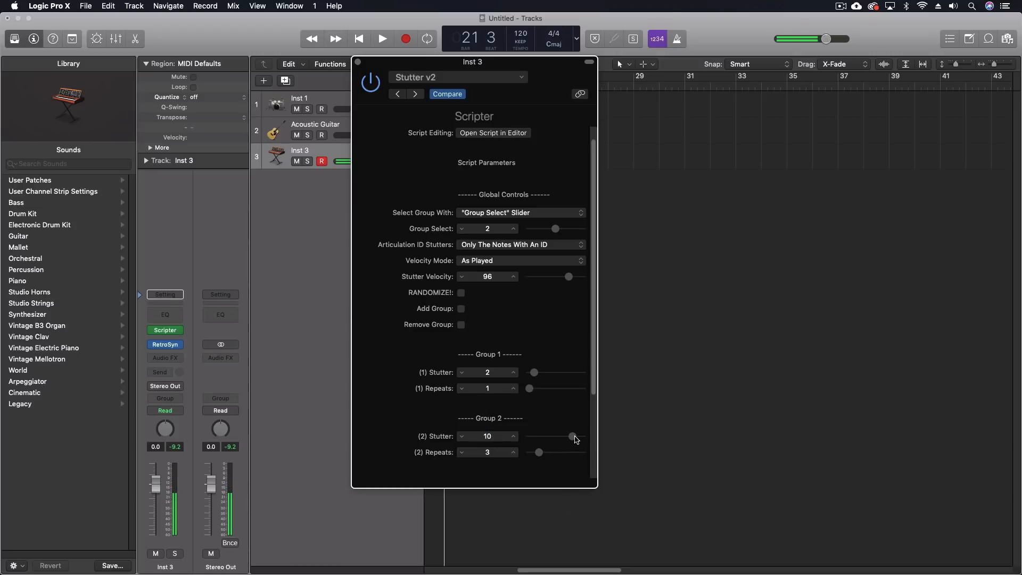
{"action": "left_click_drag", "start_coordinate": [574, 437], "coordinate": [557, 438]}
Step: Review the Stutter v2 script code in the Script Editor, then close the editor and the Inst 3 Scripter window
{"action": "left_click", "coordinate": [492, 134]}
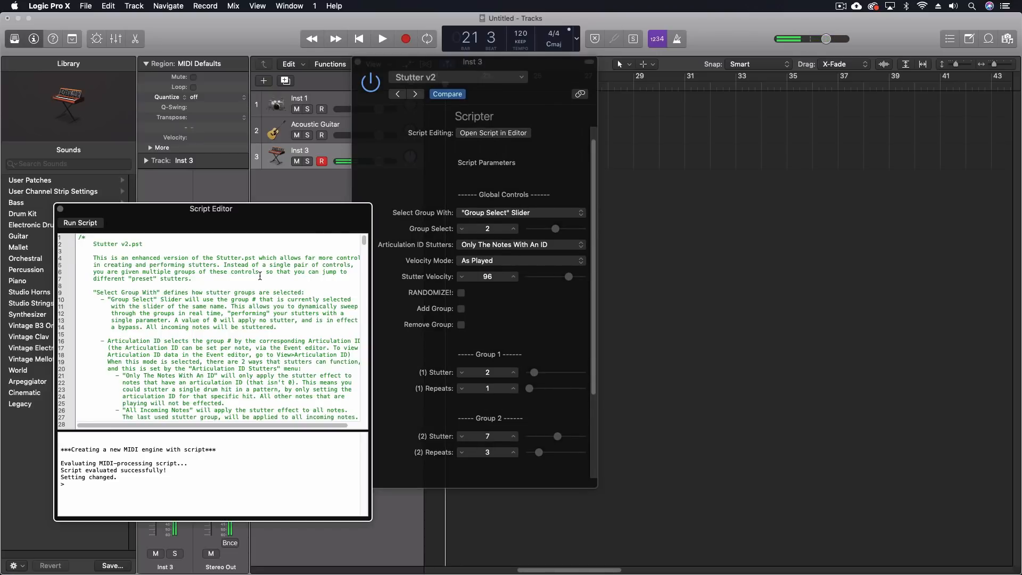
{"action": "scroll", "coordinate": [269, 289], "scroll_direction": "right", "scroll_amount": 2}
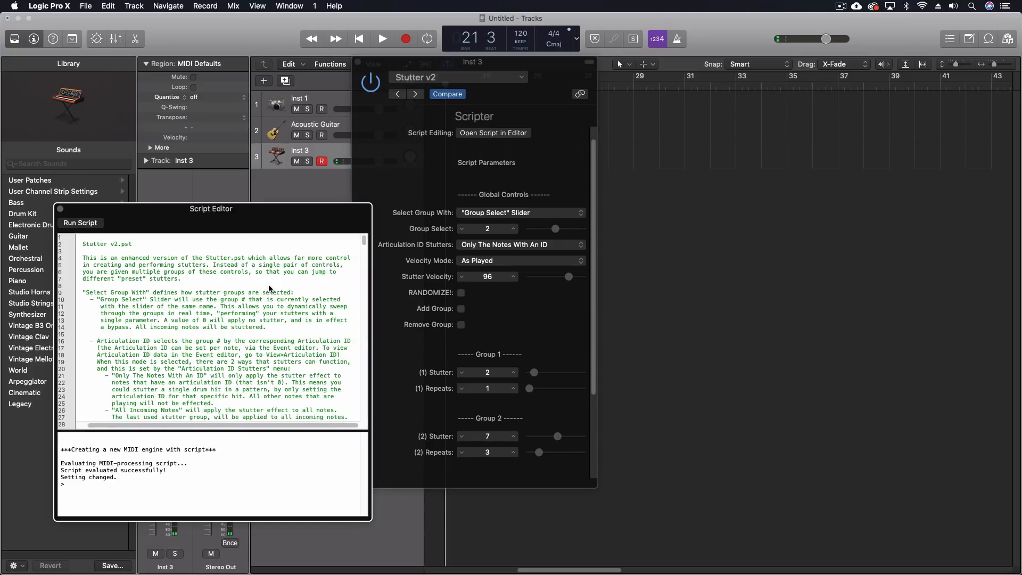
{"action": "scroll", "coordinate": [269, 289], "scroll_direction": "left", "scroll_amount": 2}
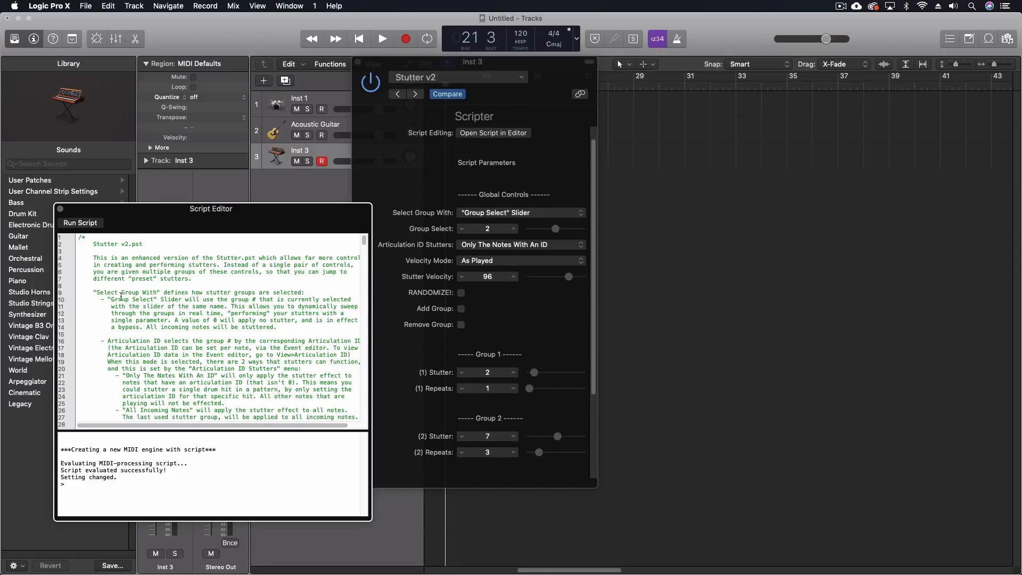
{"action": "scroll", "coordinate": [234, 336], "scroll_direction": "down", "scroll_amount": 20}
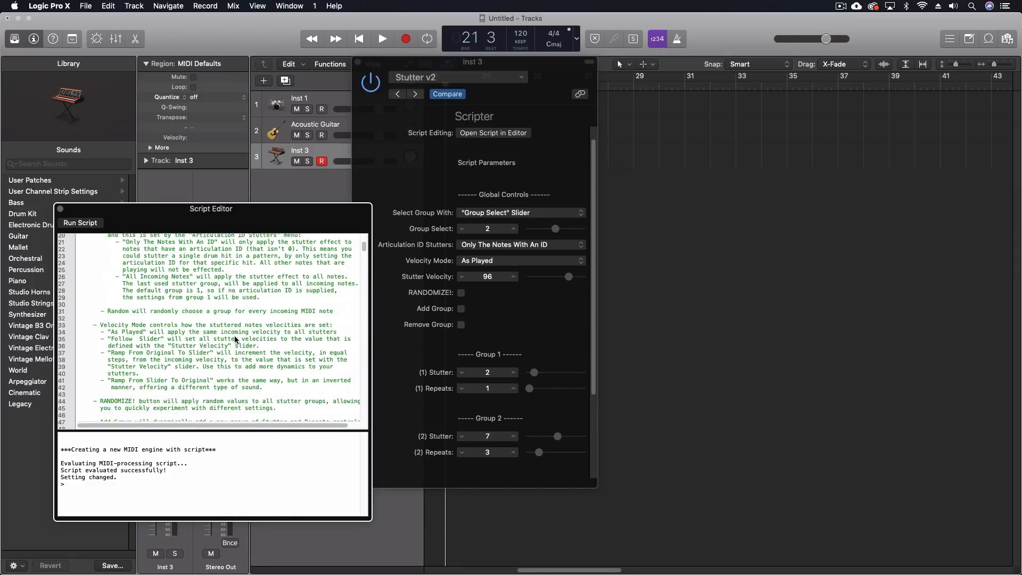
{"action": "scroll", "coordinate": [234, 334], "scroll_direction": "up", "scroll_amount": 20}
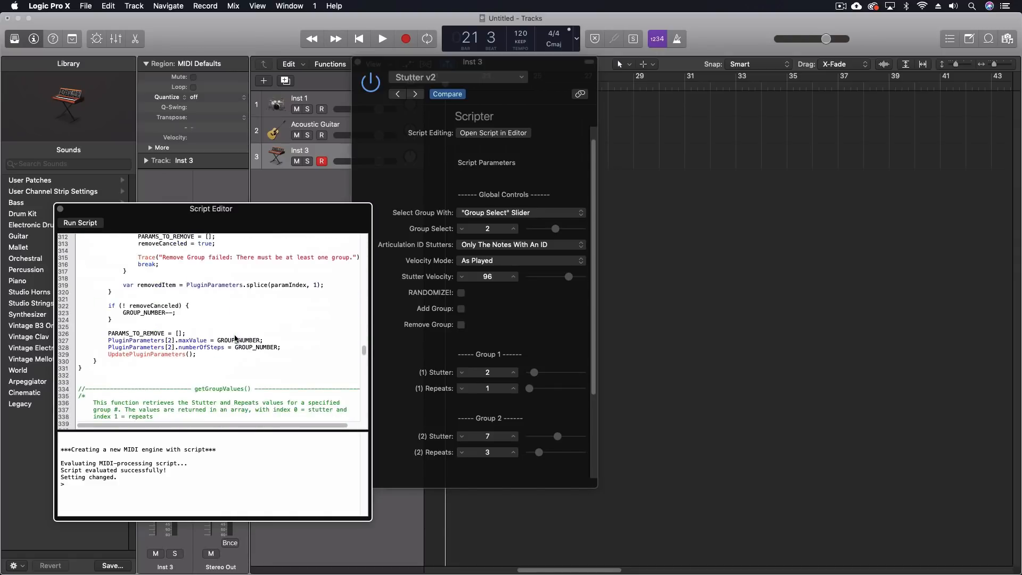
{"action": "left_click", "coordinate": [60, 208]}
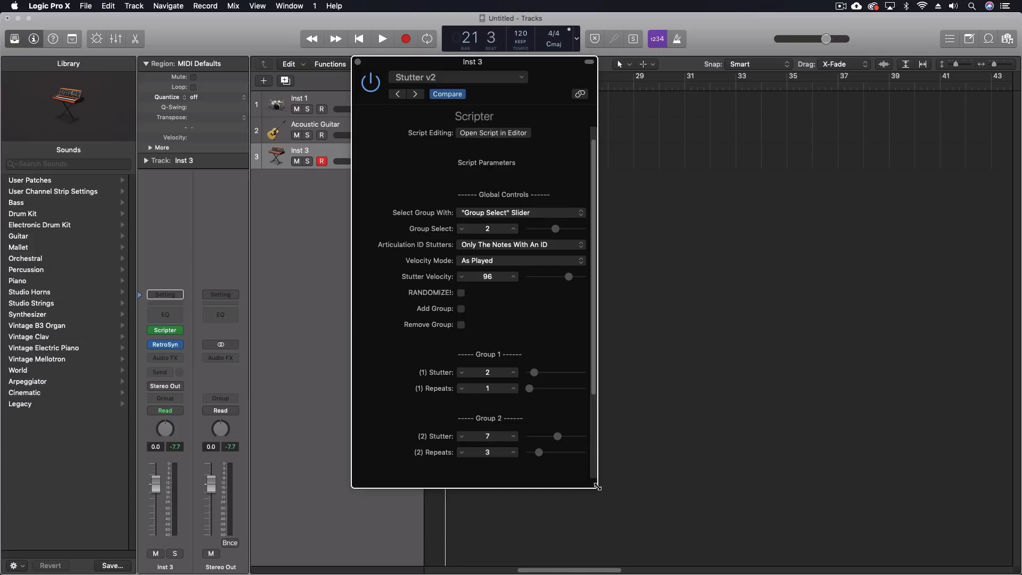
{"action": "left_click_drag", "start_coordinate": [597, 486], "coordinate": [631, 488]}
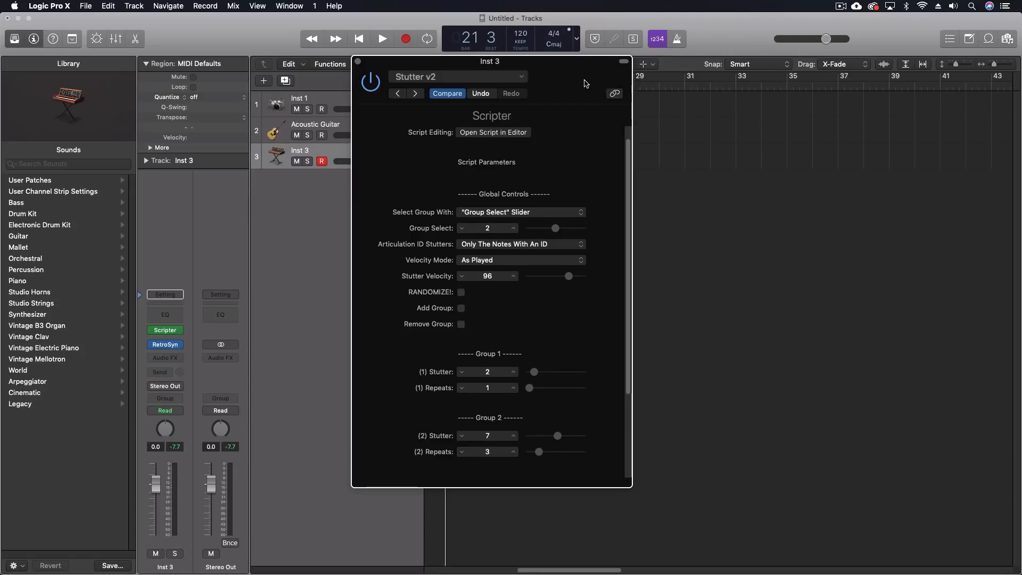
{"action": "left_click", "coordinate": [357, 62]}
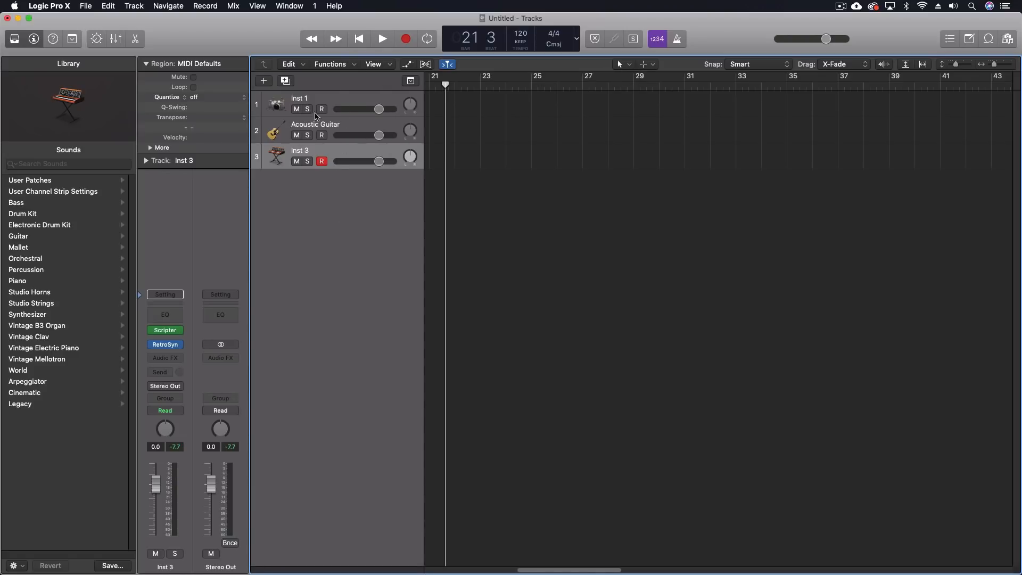